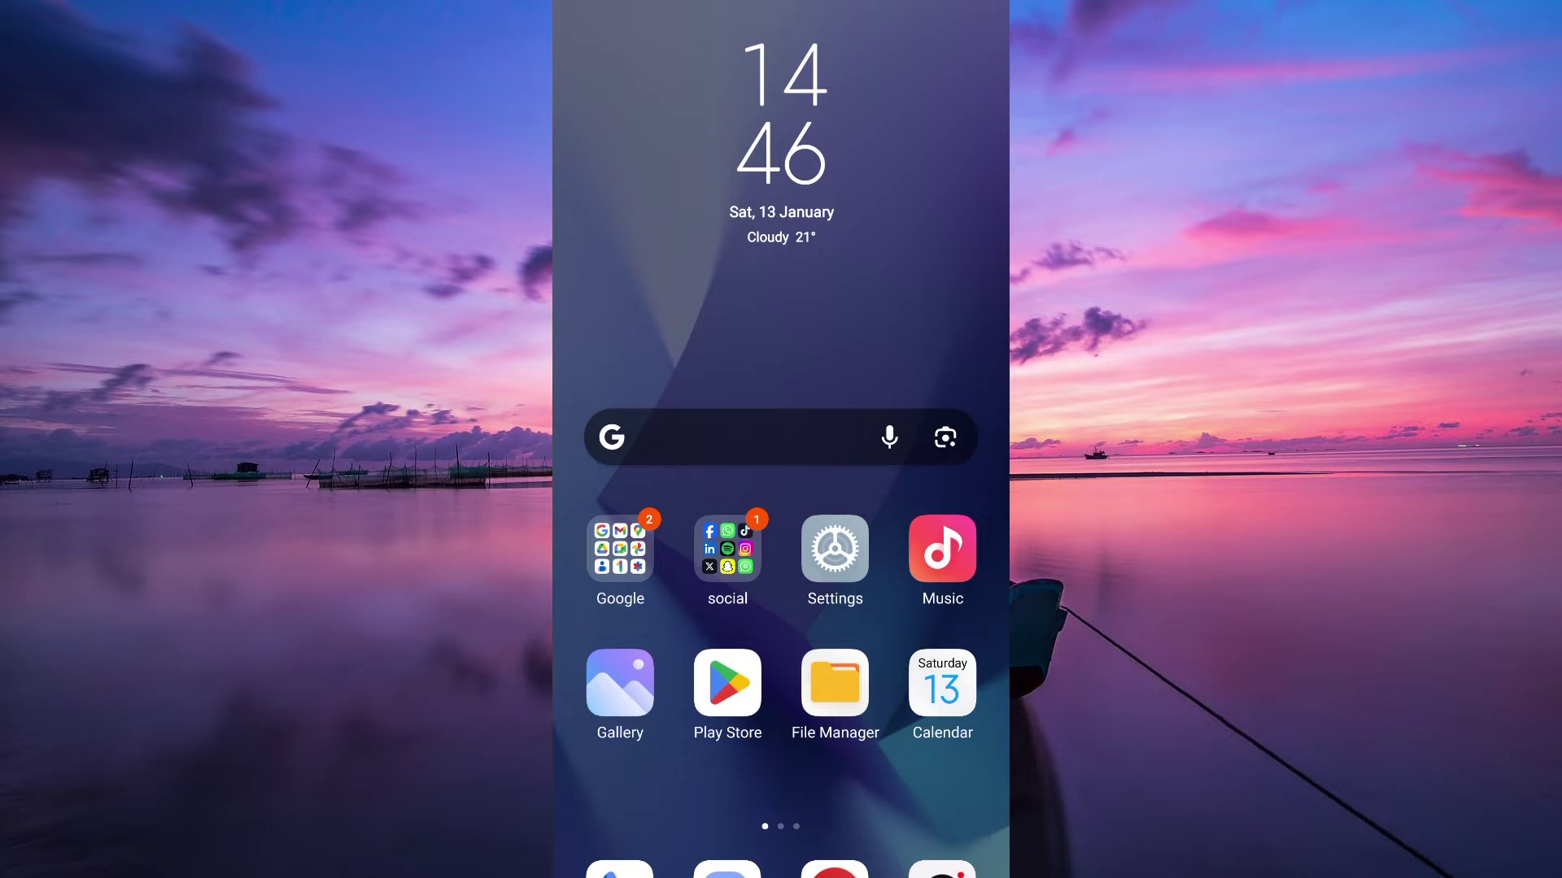
# Launch Facebook from the social apps folder on the home screen.
pyautogui.click(727, 550)
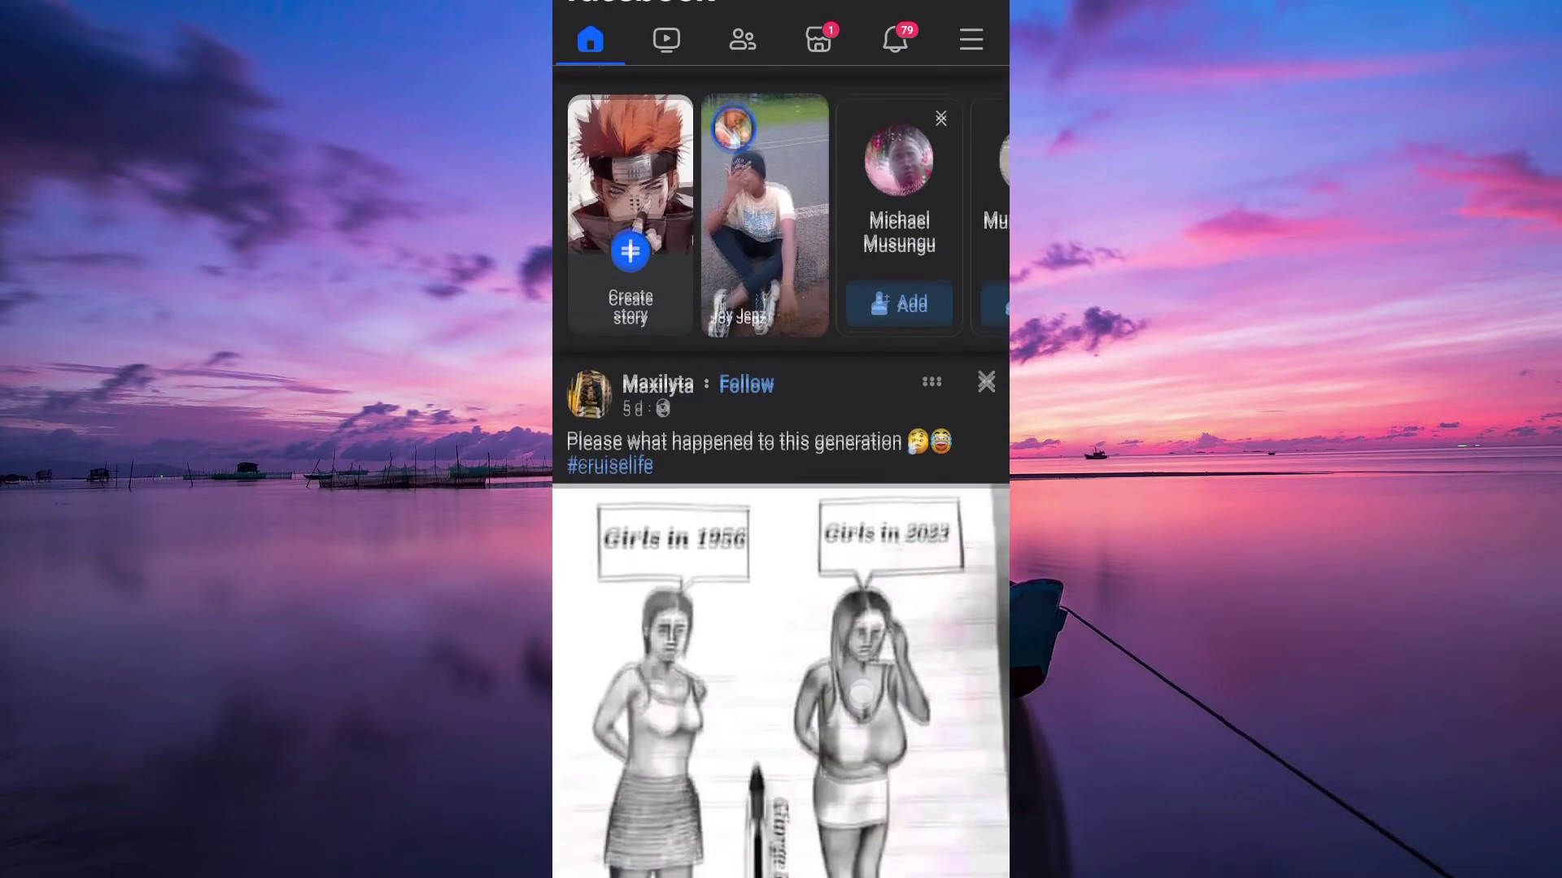
# Reach the main menu and expand the Settings & privacy section.
pyautogui.click(971, 39)
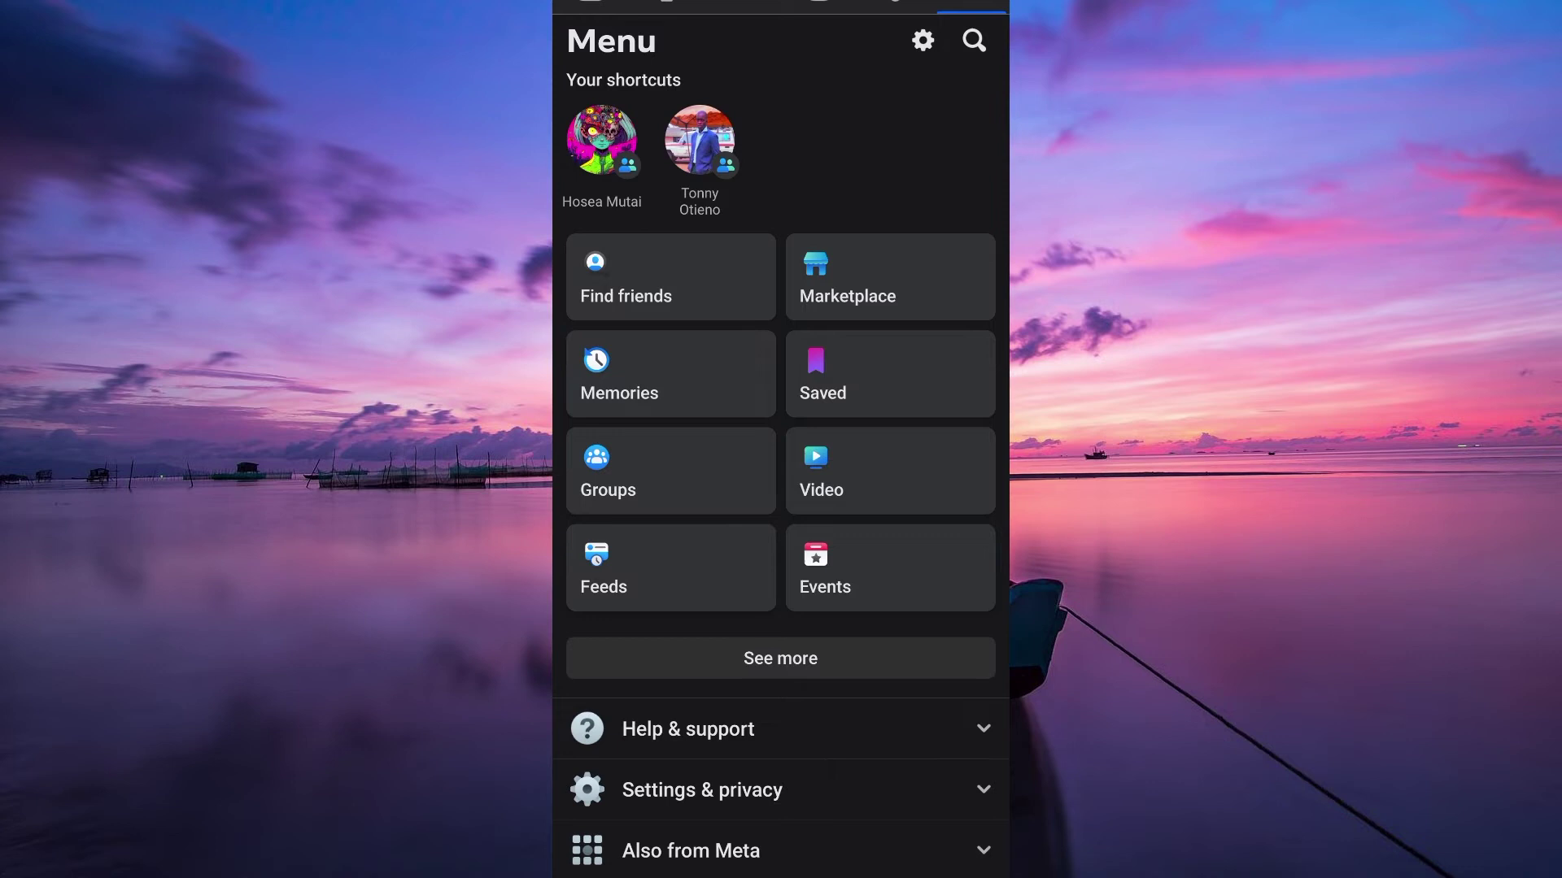
pyautogui.click(701, 789)
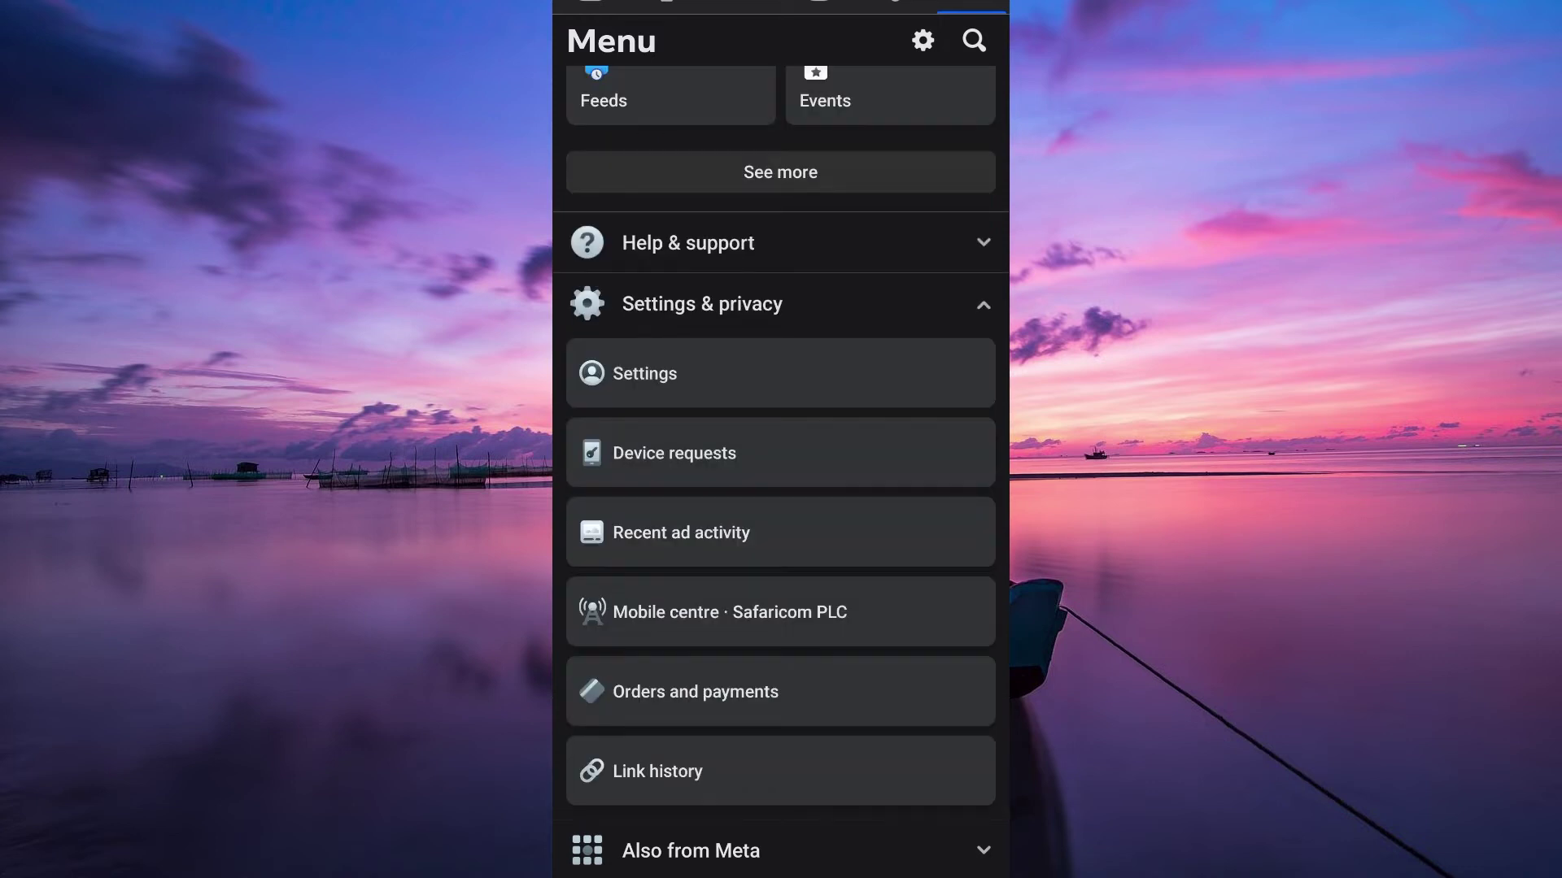
# Go into Settings and show the Notifications list of notification types received.
pyautogui.click(831, 384)
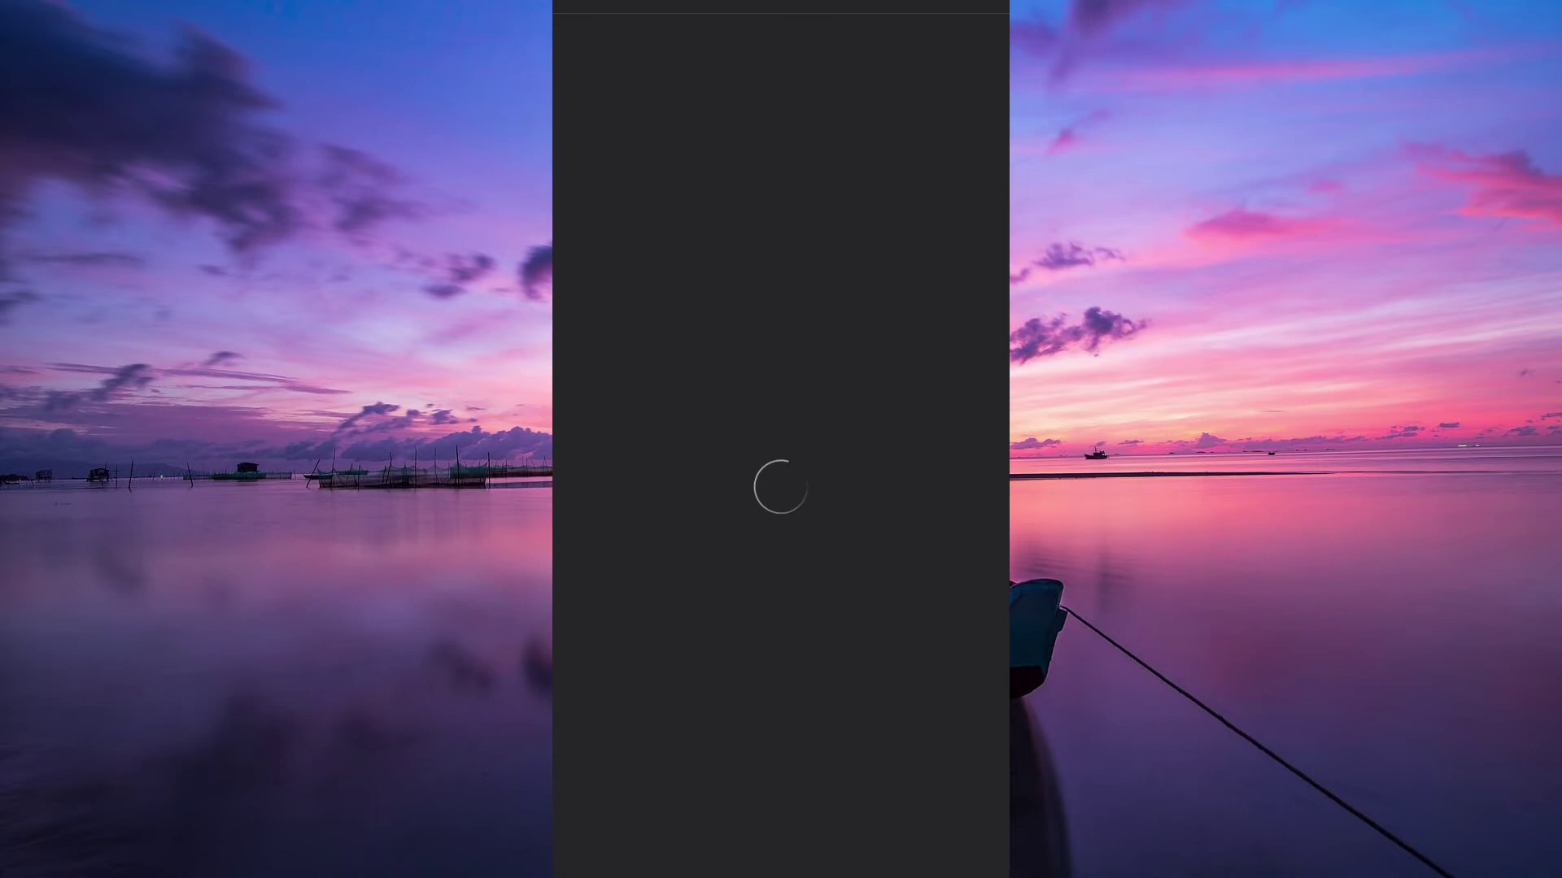
pyautogui.scroll(-3, 724, 788)
pyautogui.click(659, 586)
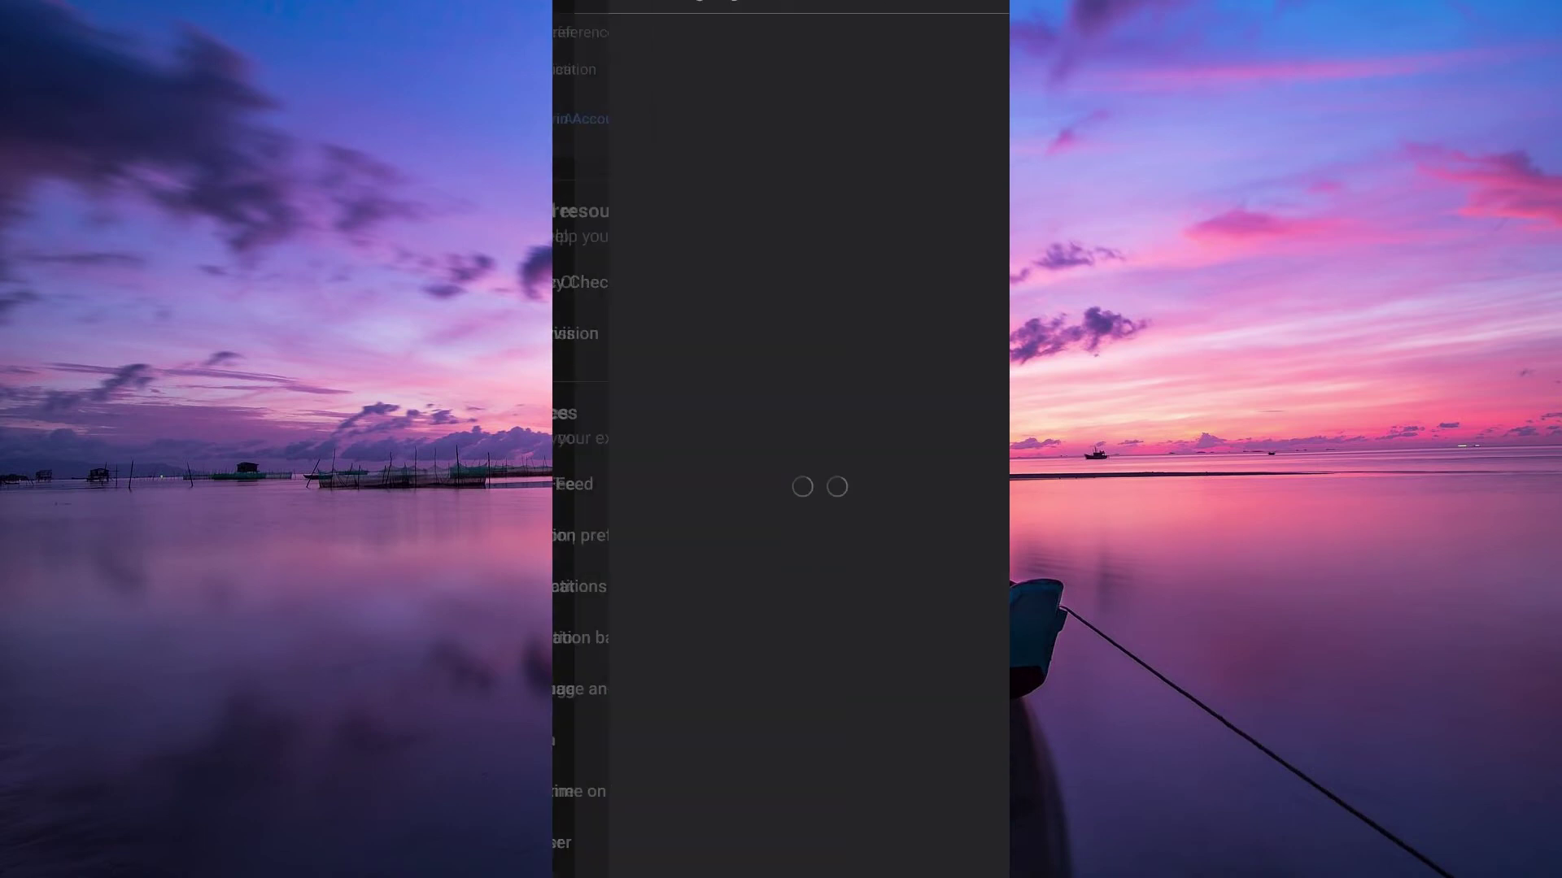
pyautogui.scroll(-1, 819, 599)
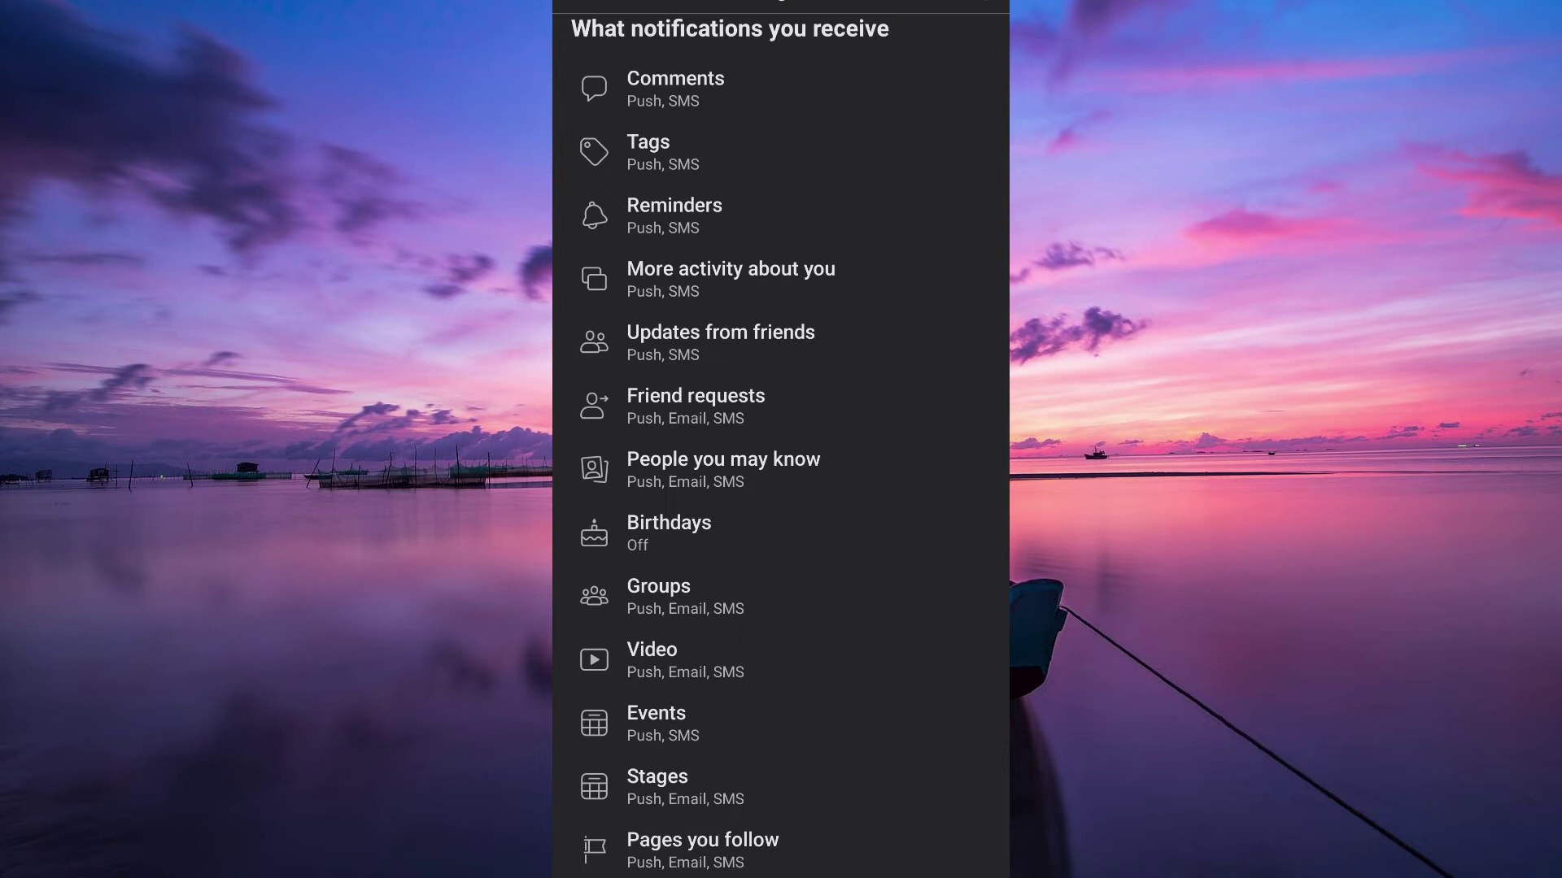
# View 'More activity about you' delivery options: Push and SMS on, Email off.
pyautogui.click(731, 278)
# Back out of Facebook to the Android home screen and close the social folder.
pyautogui.moveTo(1009, 614); pyautogui.dragTo(899, 614)
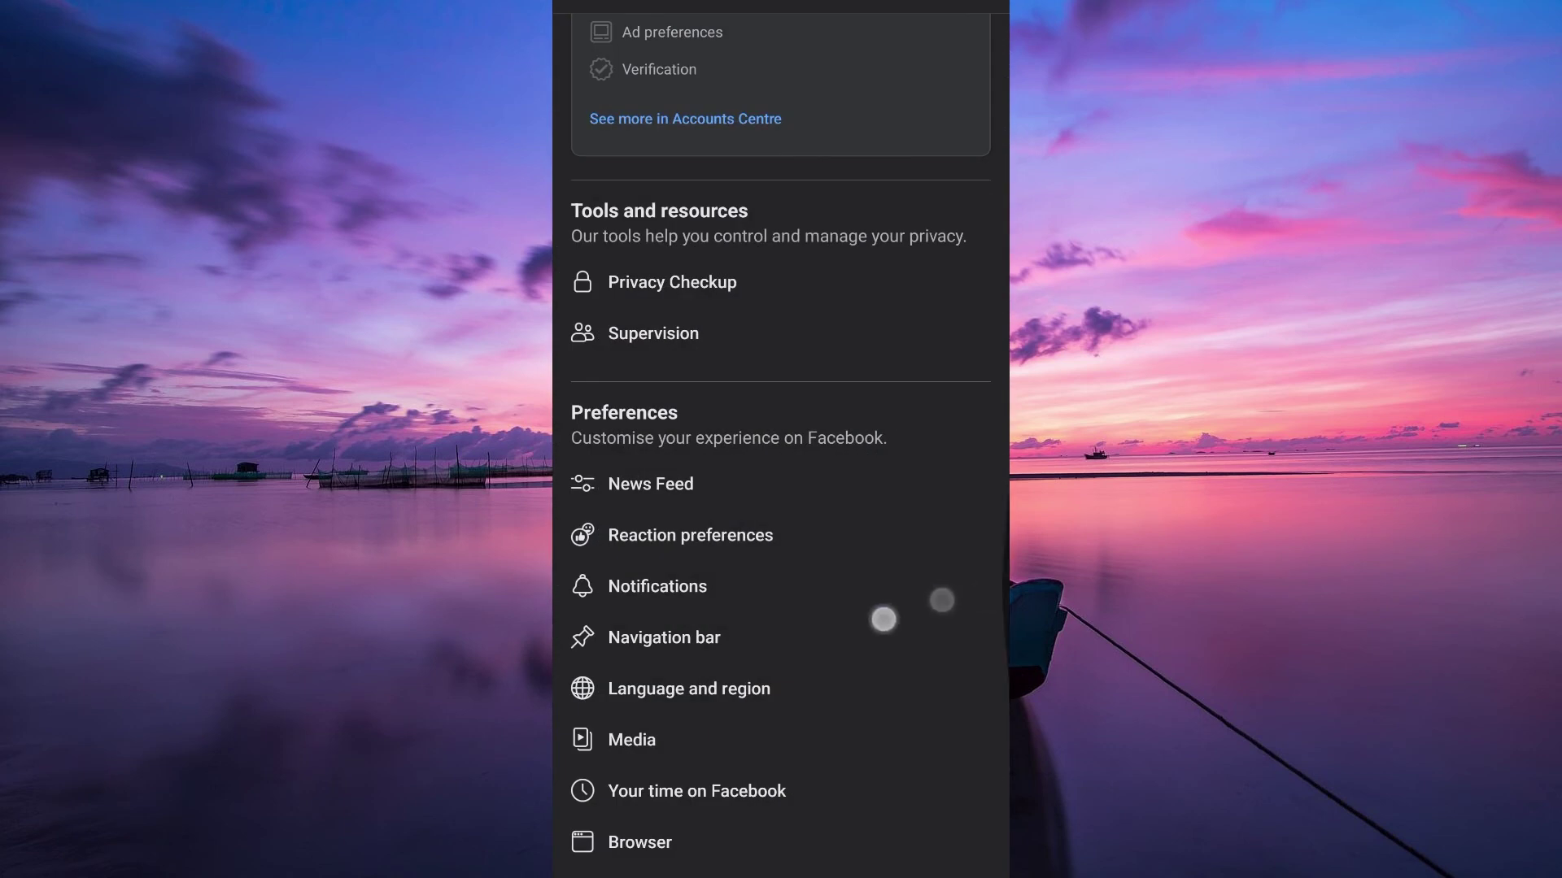
pyautogui.moveTo(1008, 598); pyautogui.dragTo(883, 617)
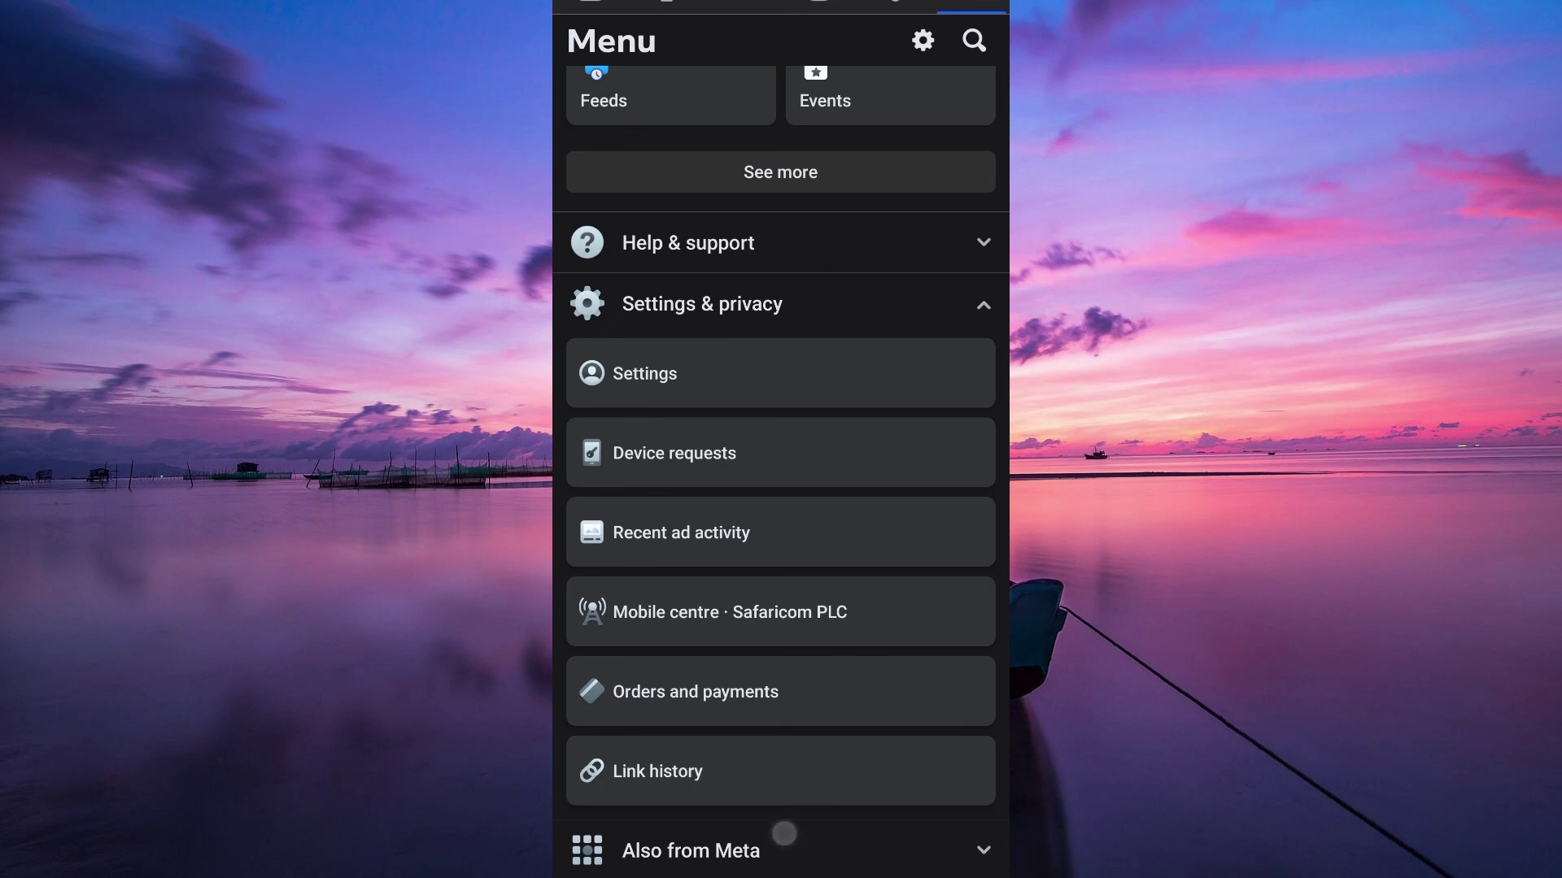
pyautogui.moveTo(783, 834); pyautogui.dragTo(781, 549)
pyautogui.click(813, 782)
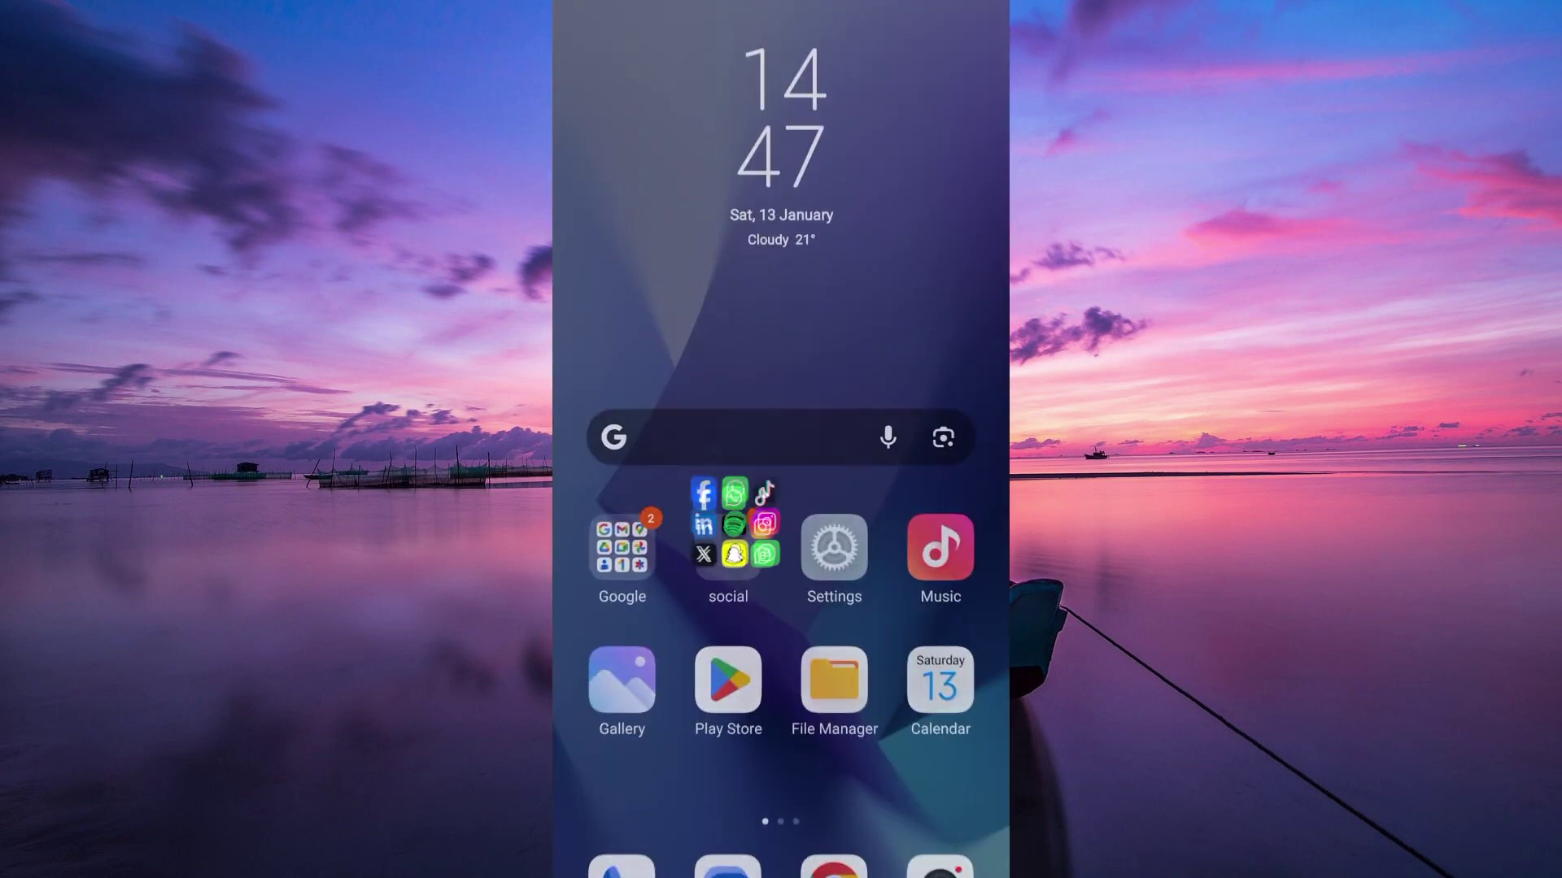